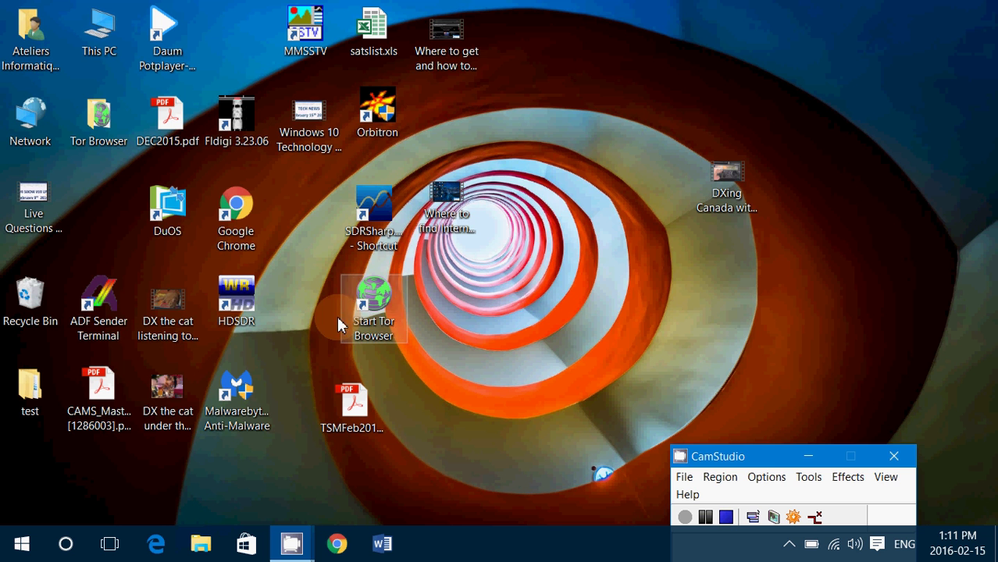
- Launch Orbitron full screen to track the ISS and HST on the world map
double_click(380, 109)
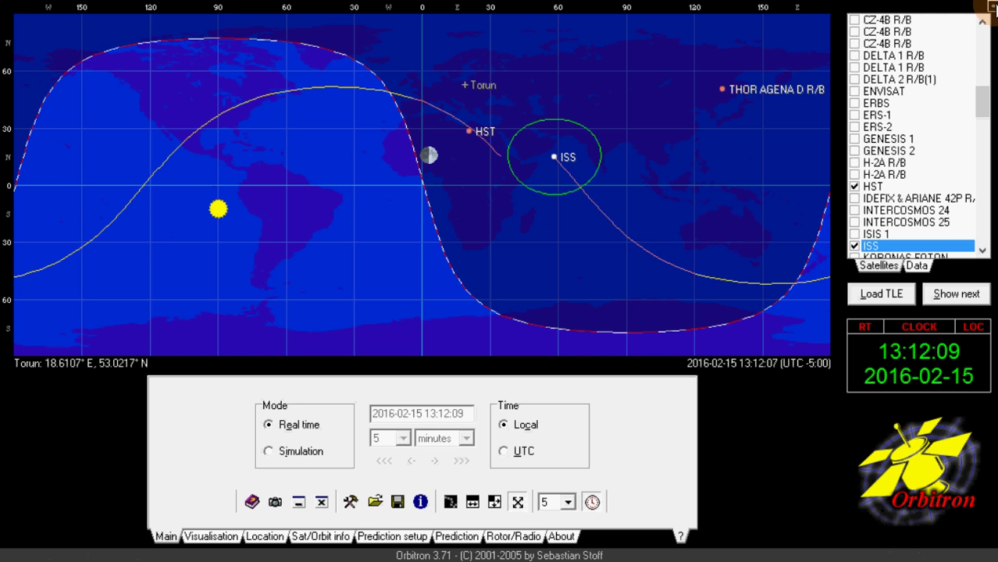
- In Setup, switch the world map to the Coloured preset and apply it
left_click(993, 6)
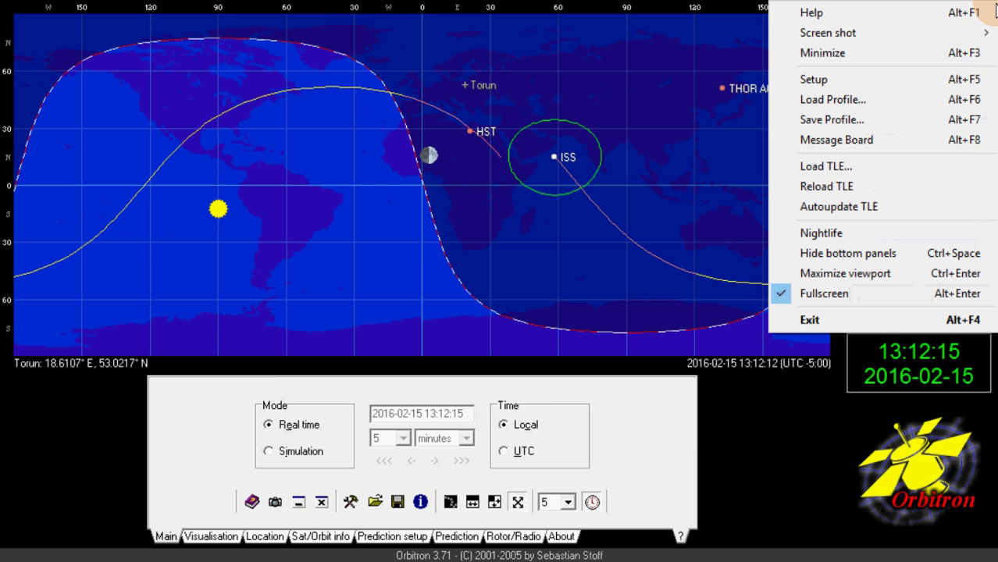
left_click(874, 79)
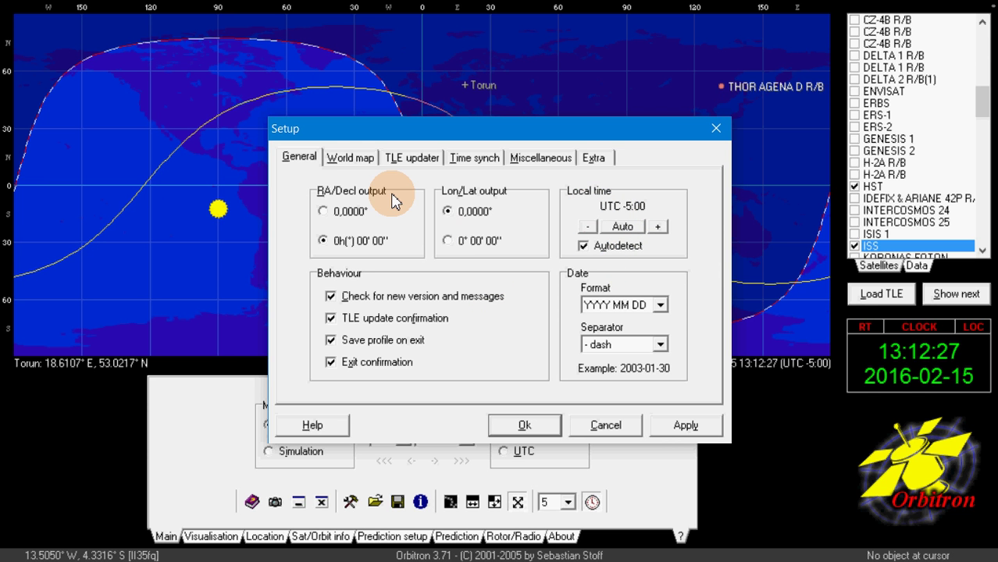
left_click(355, 161)
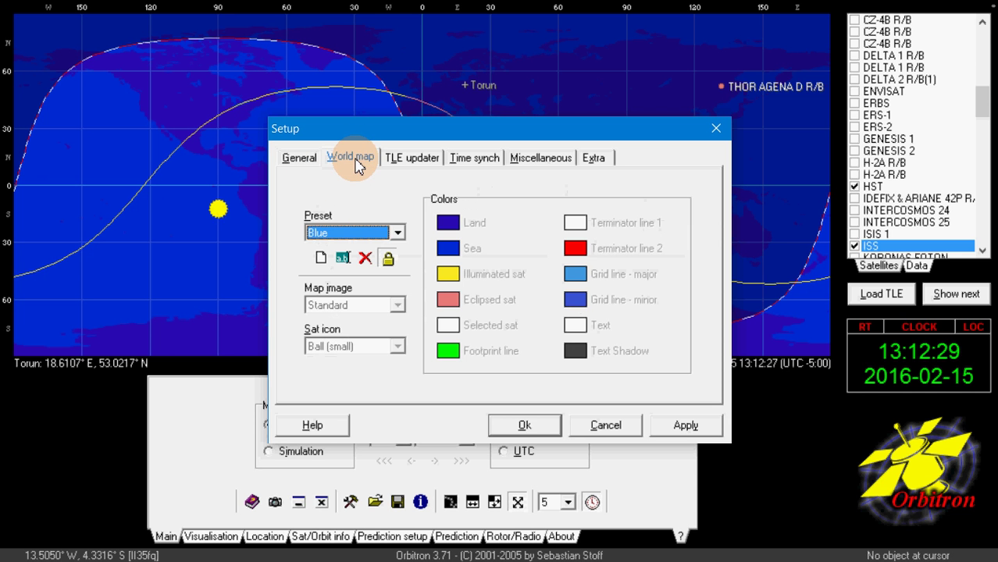
left_click(397, 233)
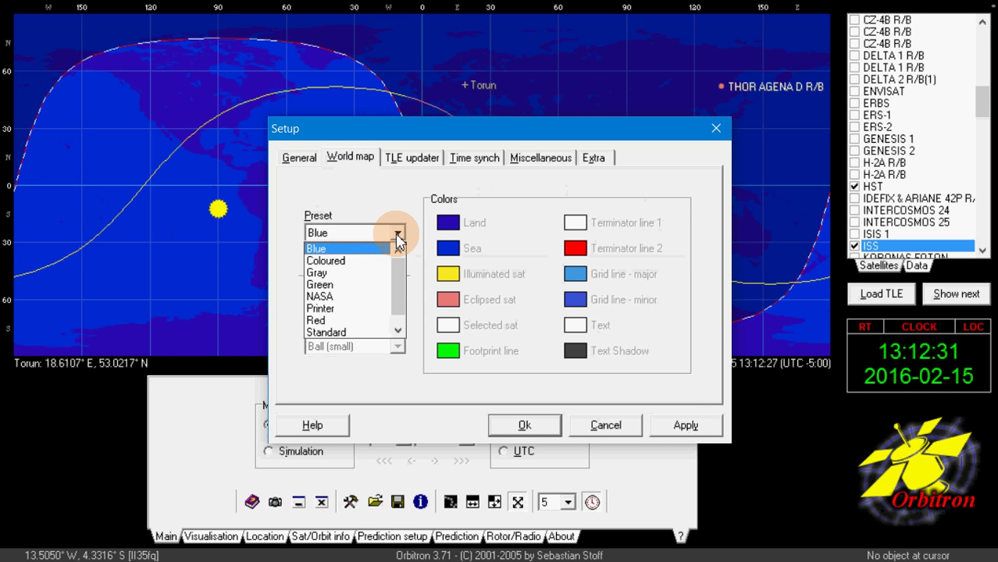
left_click(387, 262)
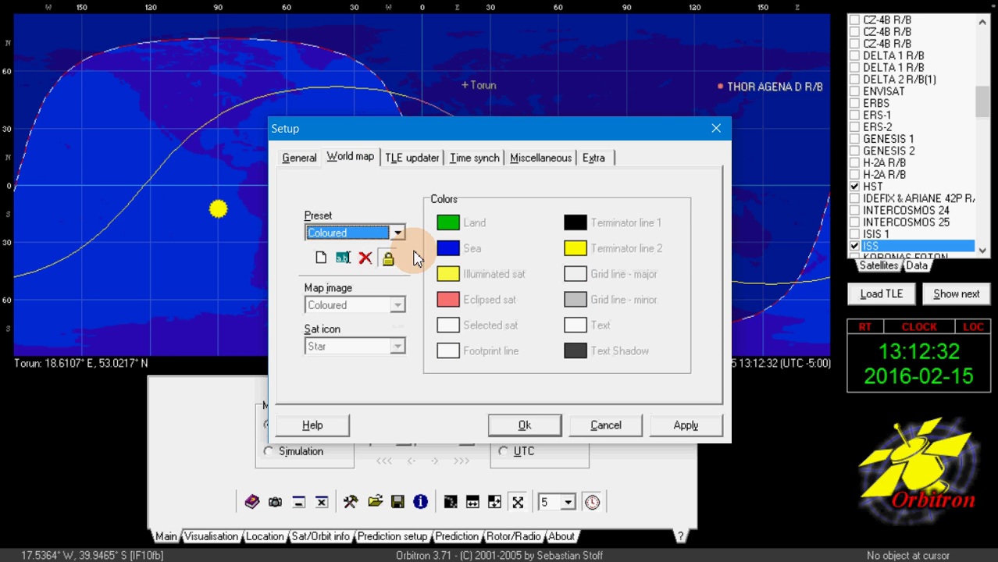
left_click(690, 427)
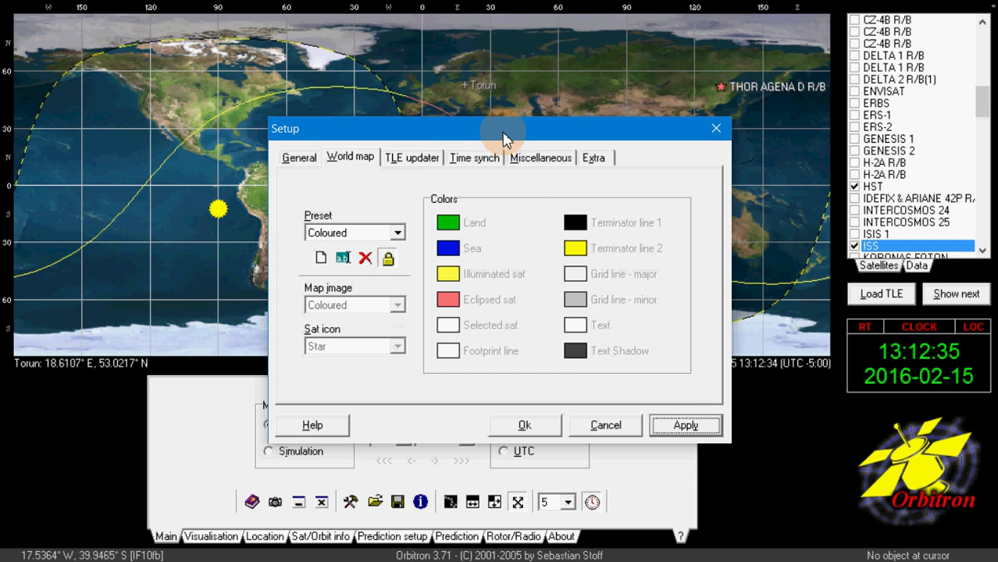
left_click_drag(503, 139, 422, 115)
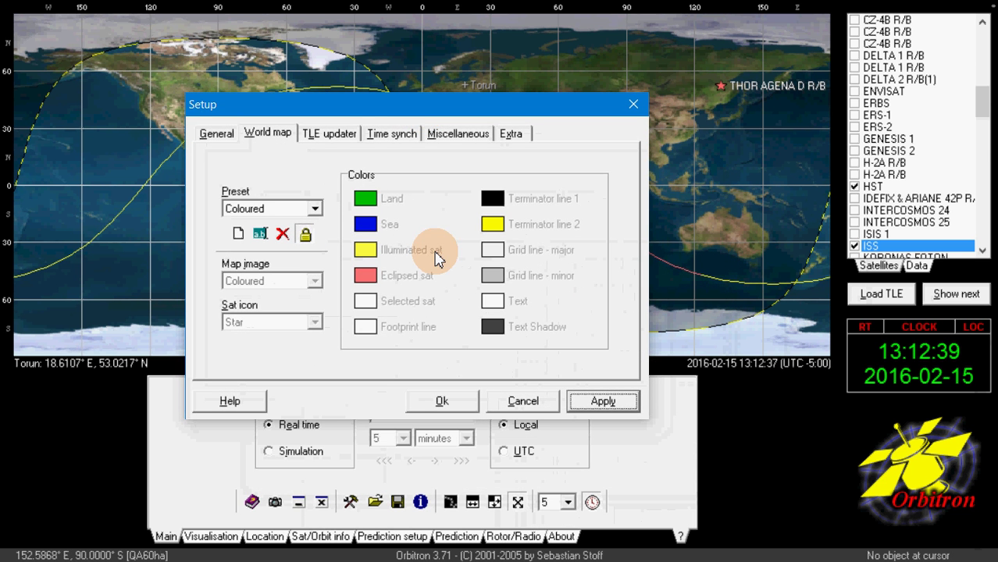
- In the TLE updater settings, keep celestrak All as the TLE source group
left_click(337, 134)
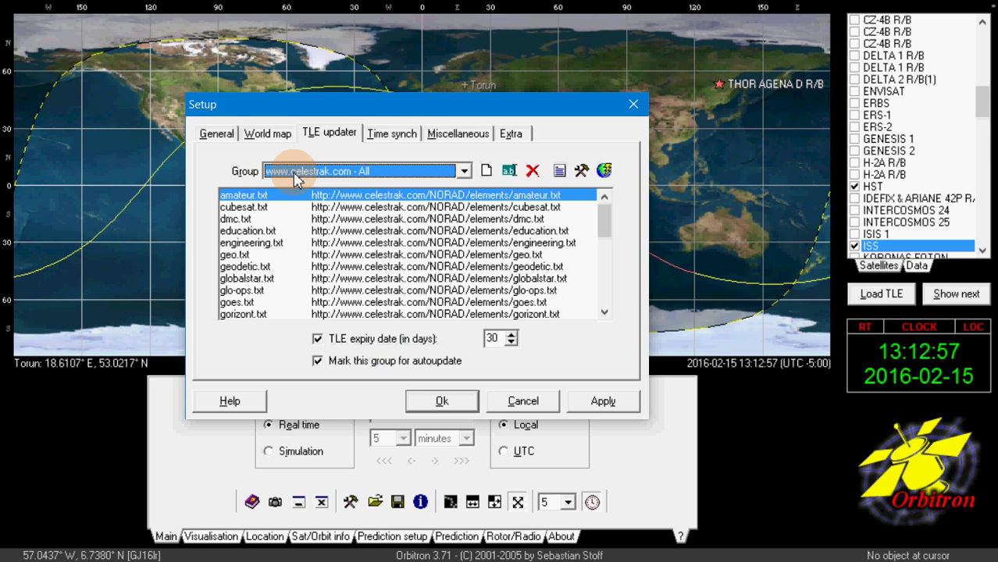
left_click(389, 170)
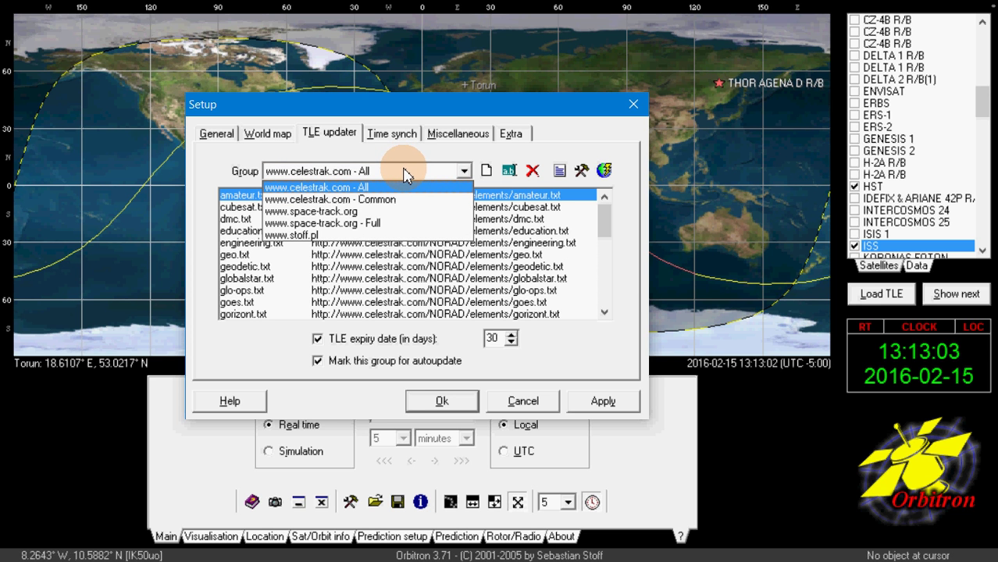
left_click(403, 174)
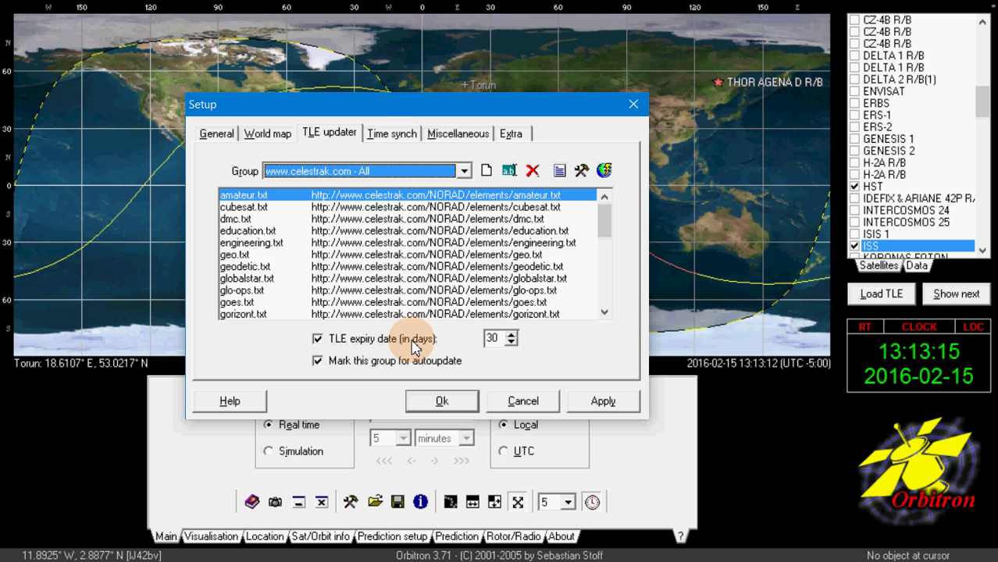
- Set the TLE expiry date to 7 days, apply, and close Setup with Ok
left_click(512, 341)
left_click(513, 342)
left_click(513, 342)
left_click(513, 343)
left_click(513, 343)
left_click(513, 343)
left_click(513, 343)
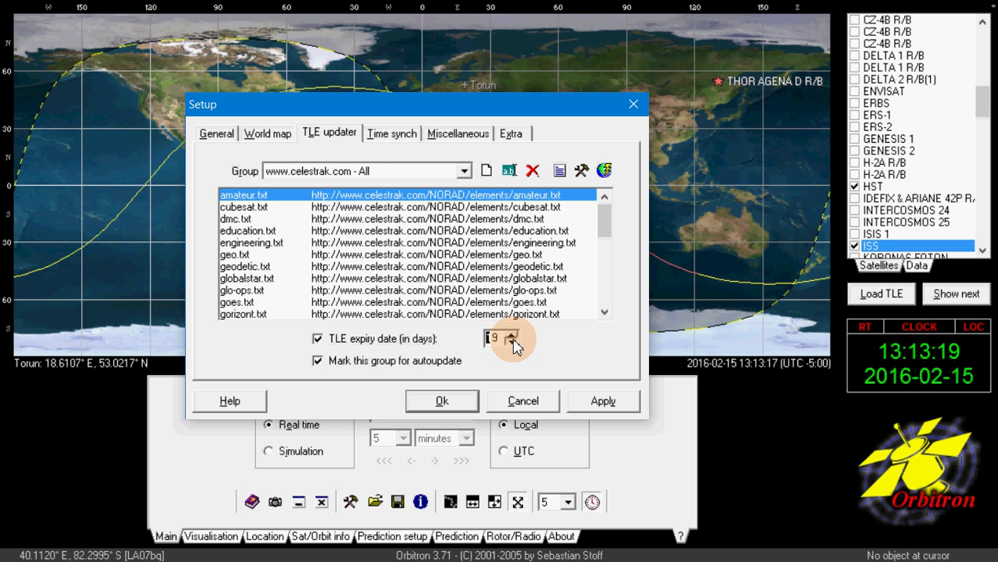
left_click(513, 343)
left_click(513, 343)
left_click(512, 343)
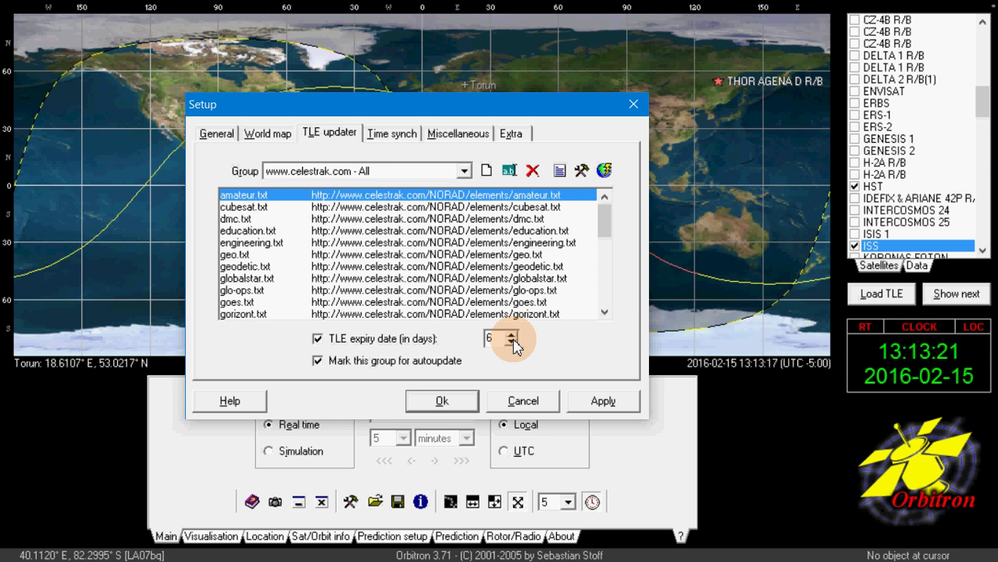
left_click(512, 343)
left_click(512, 335)
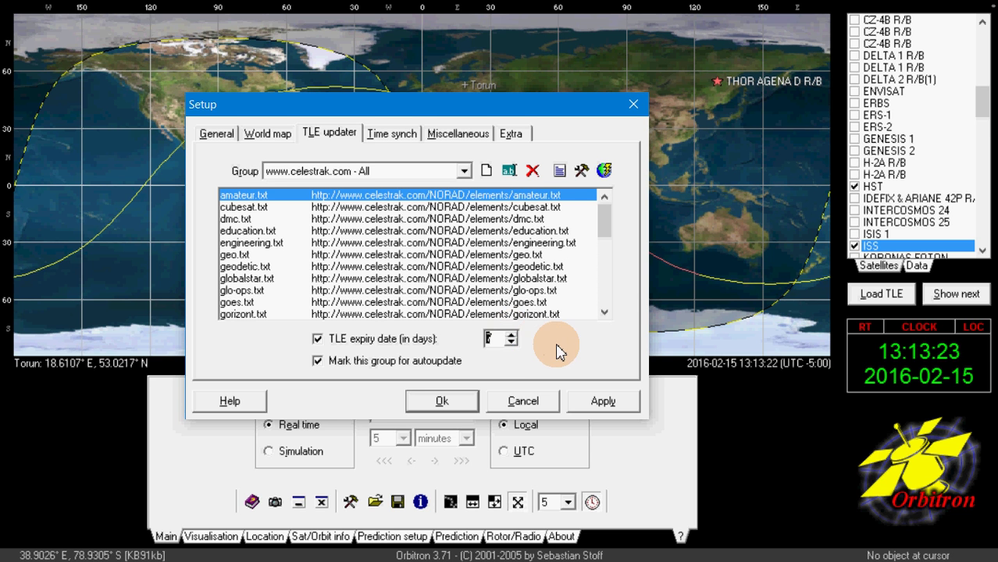
left_click(461, 340)
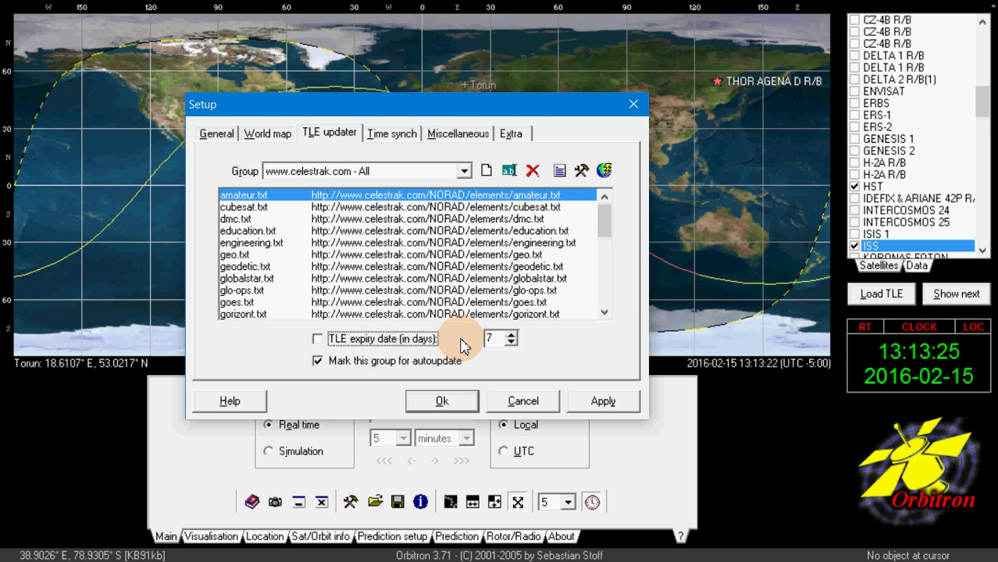
left_click(461, 341)
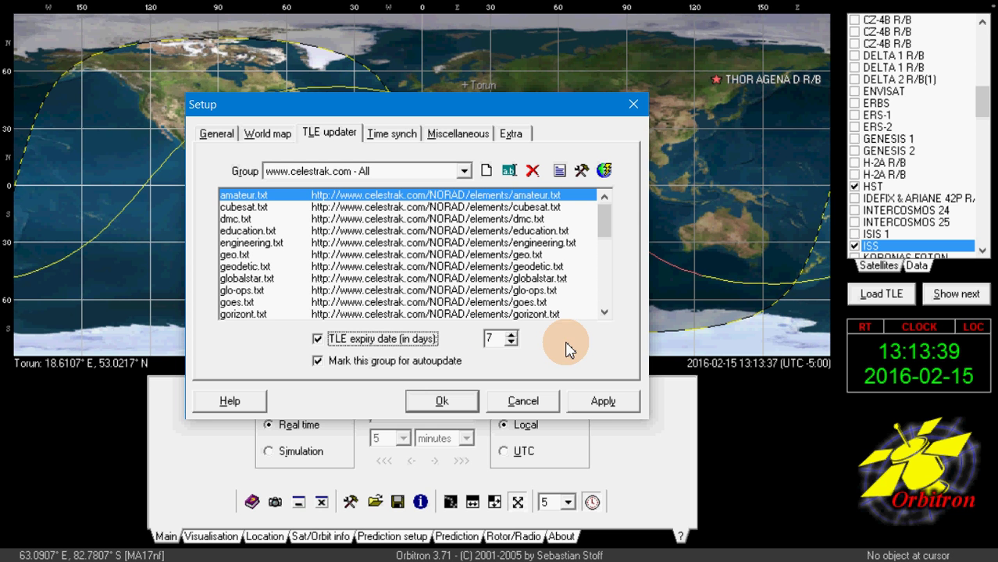
left_click(606, 402)
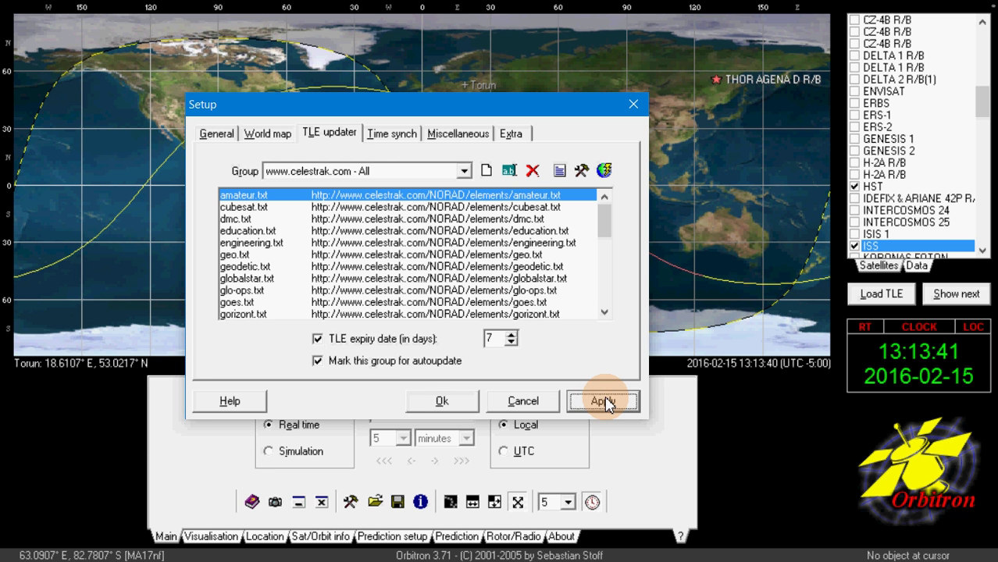
left_click(442, 401)
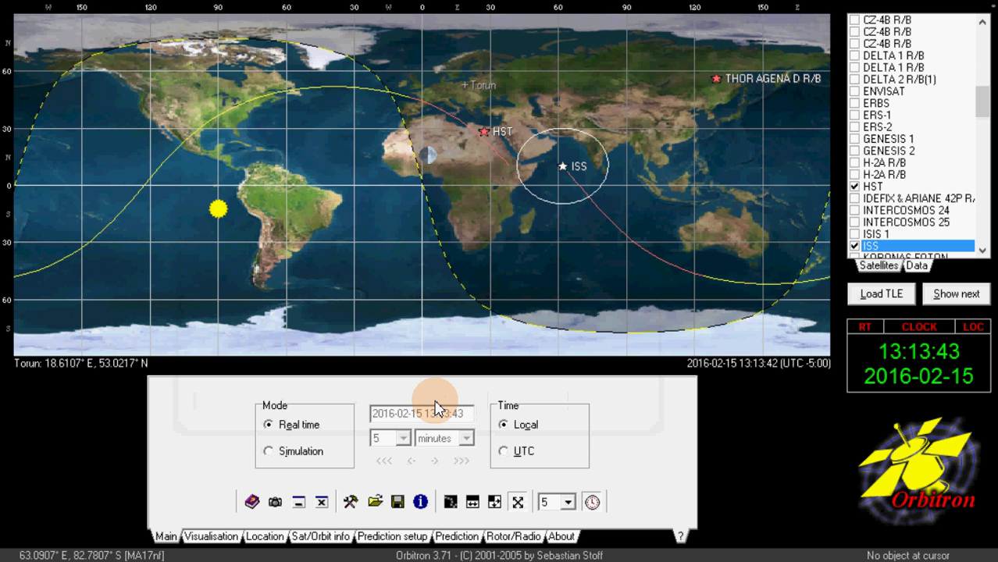
- Run Autoupdate TLE to download all 33 celestrak TLE files, then dismiss the report
left_click(704, 146)
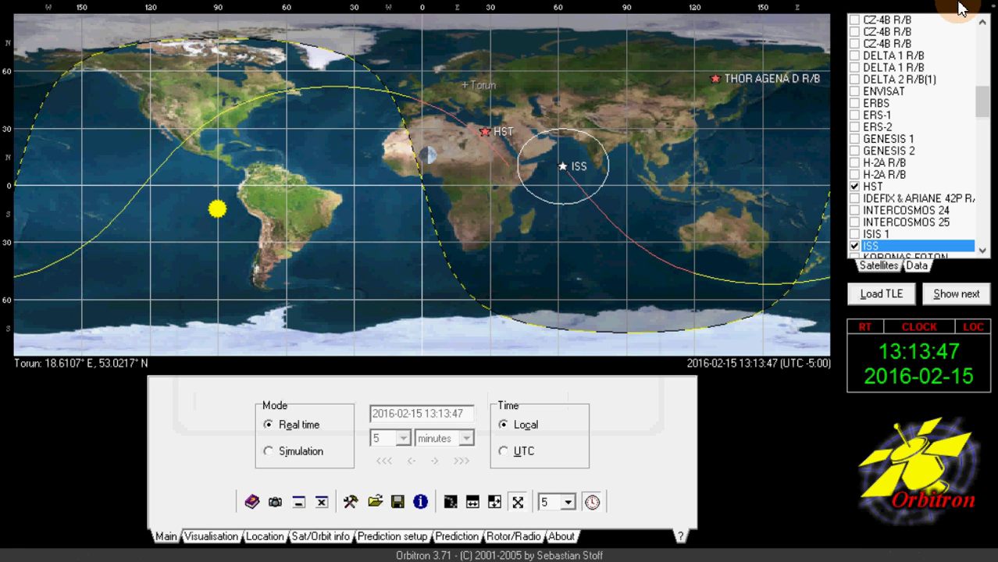
right_click(993, 6)
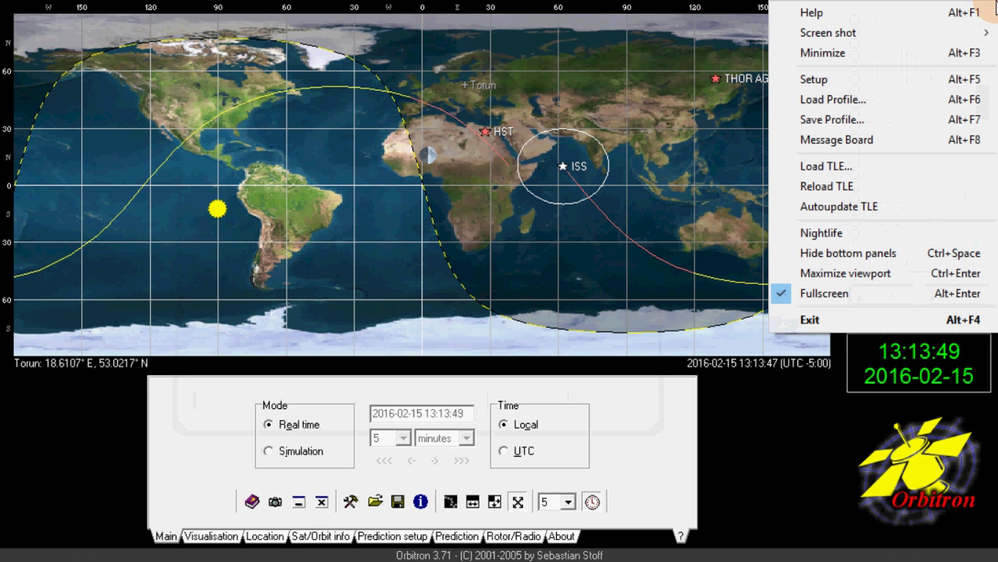
left_click(885, 207)
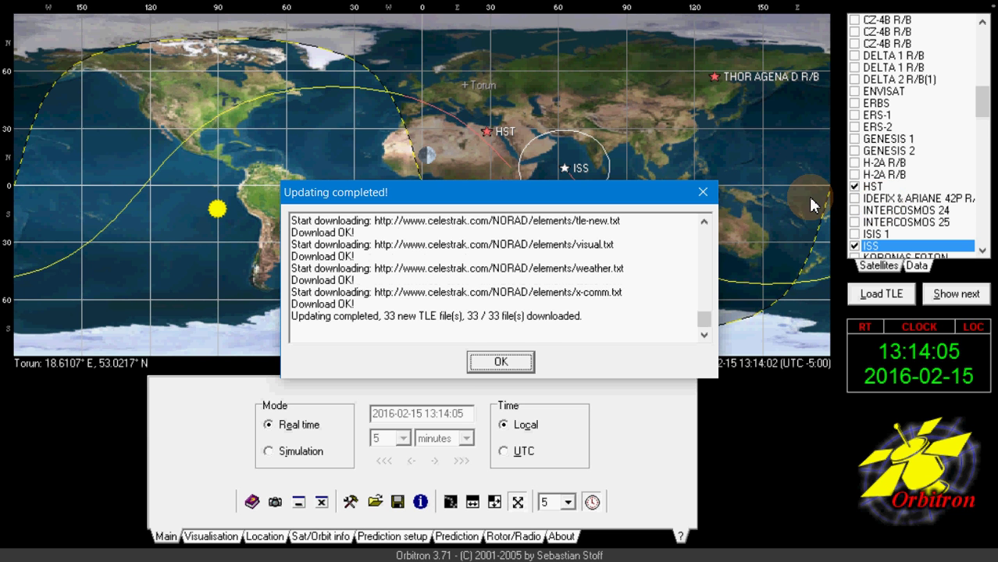
left_click(501, 363)
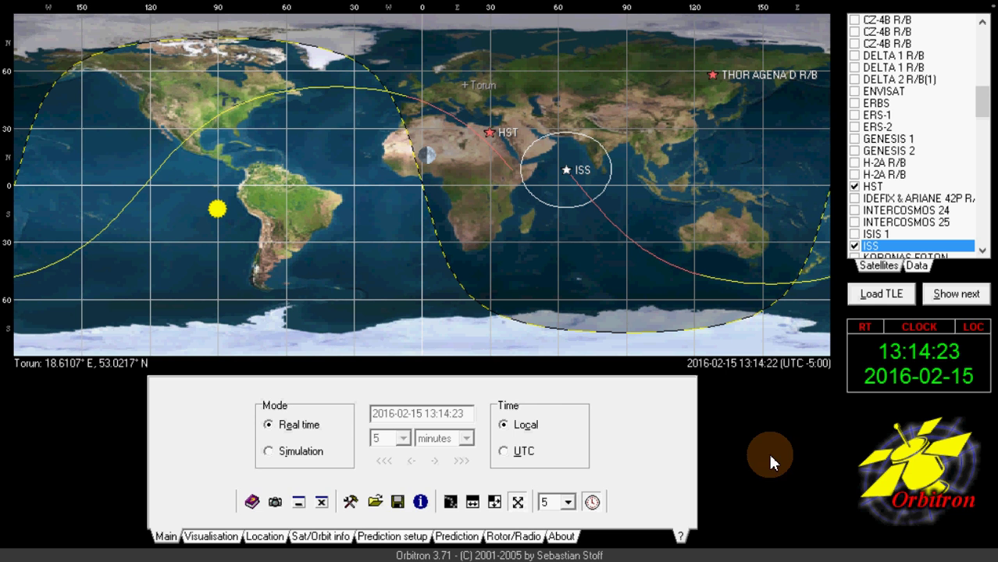
- Search 'montreal' and choose Montreal (73.5914° W, 45.4822° N) as the observer location
left_click(263, 538)
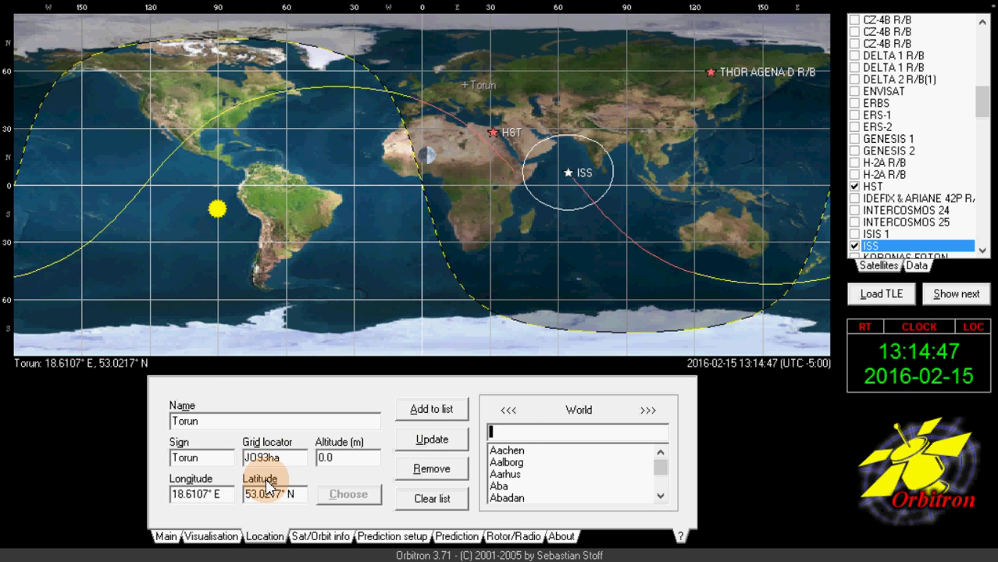
type("m")
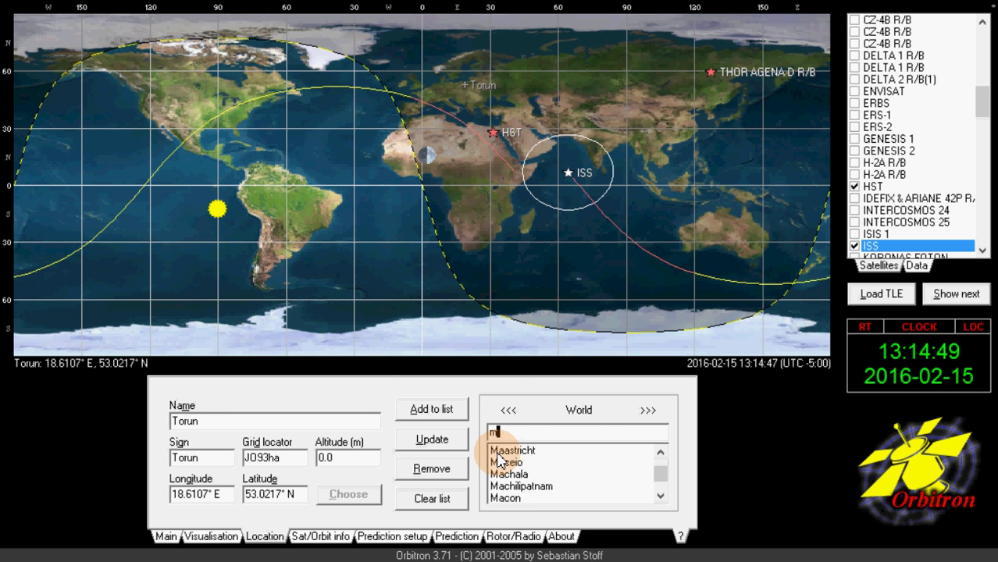
type("ontreal")
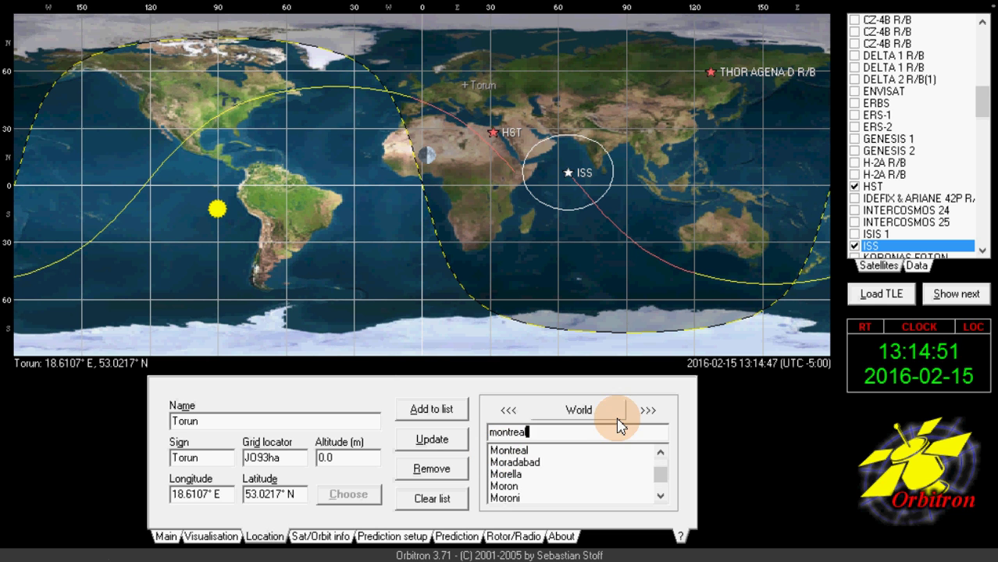
left_click(529, 451)
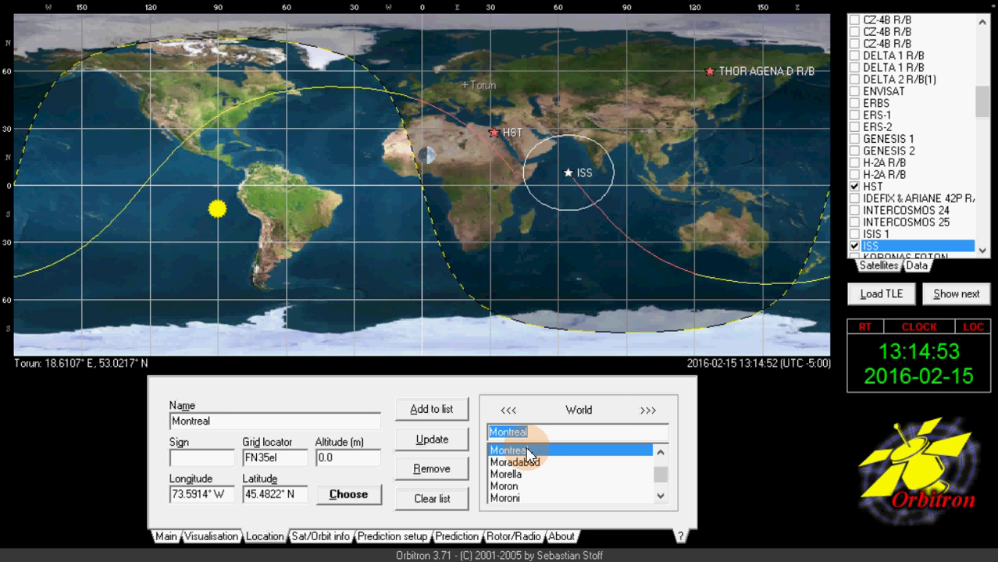
left_click(347, 496)
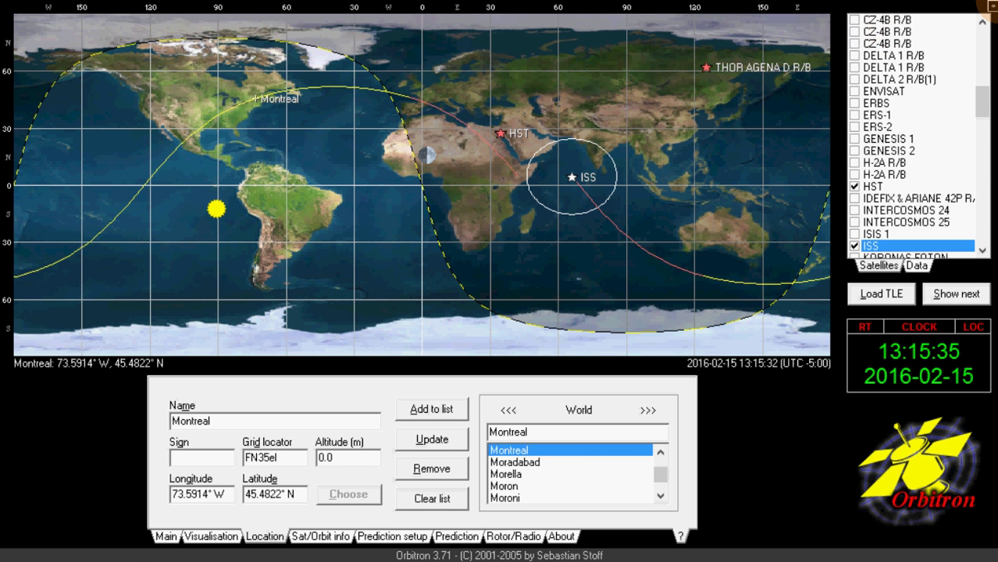
- Exit Orbitron from the main menu and confirm with Yes
left_click(987, 4)
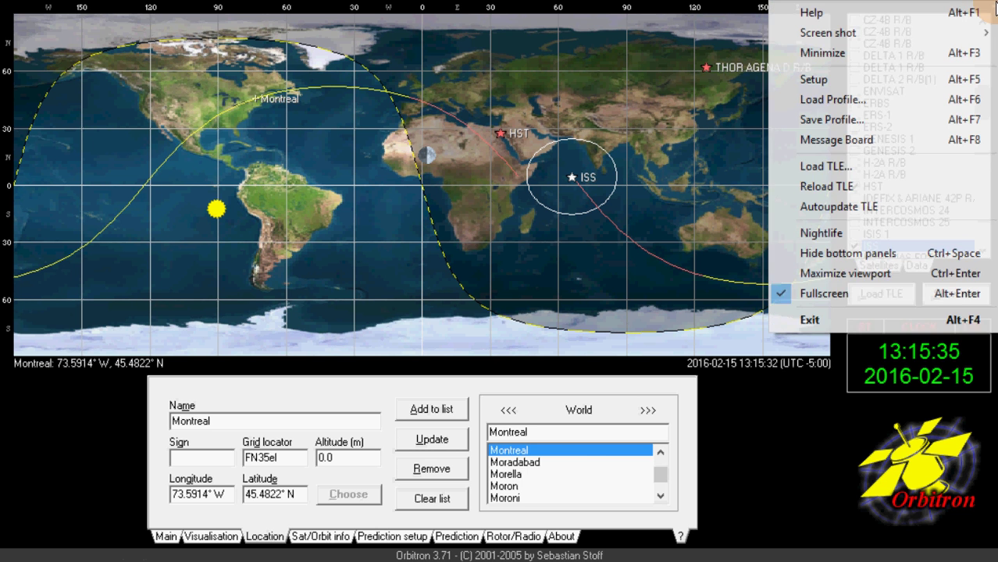
left_click(855, 320)
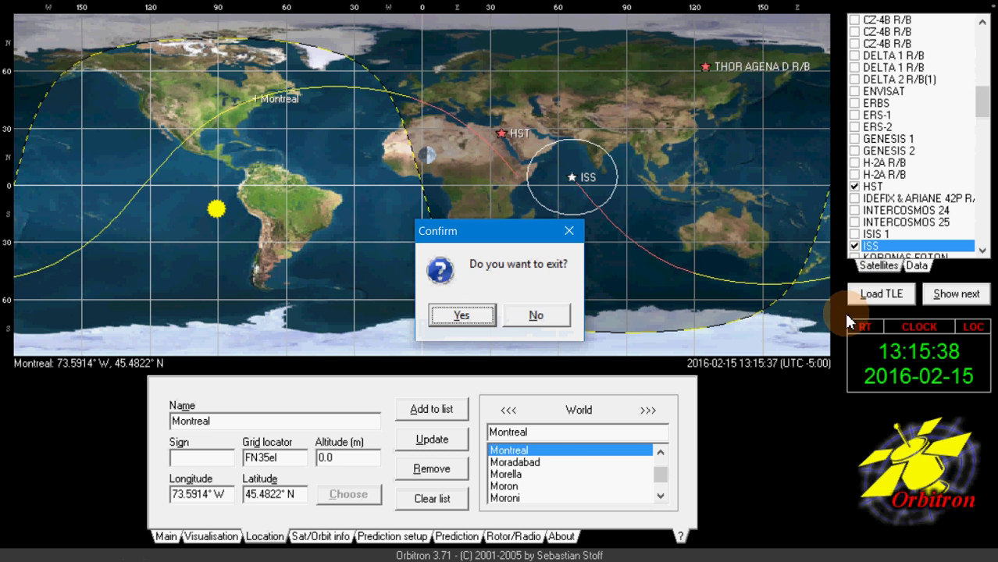
left_click(460, 315)
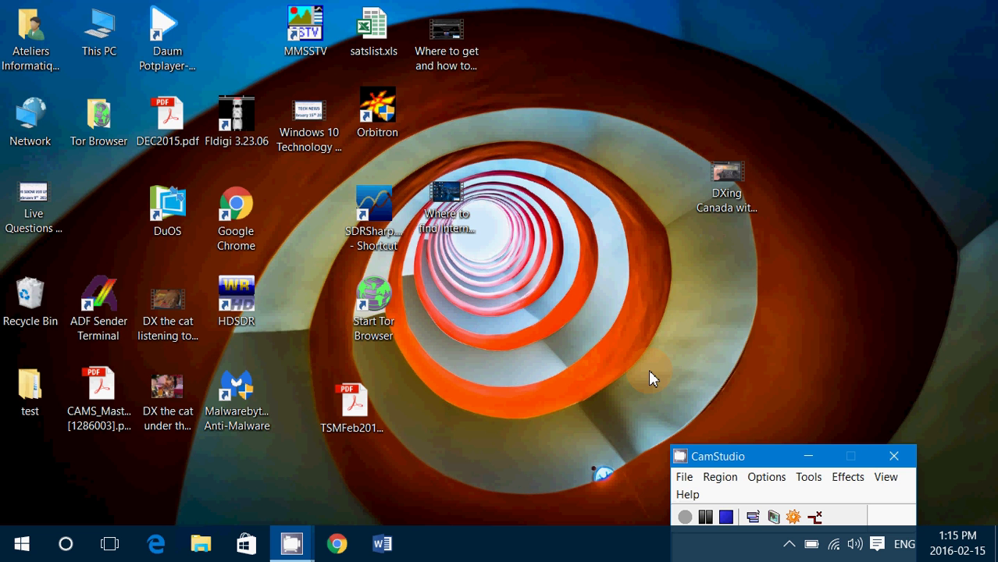